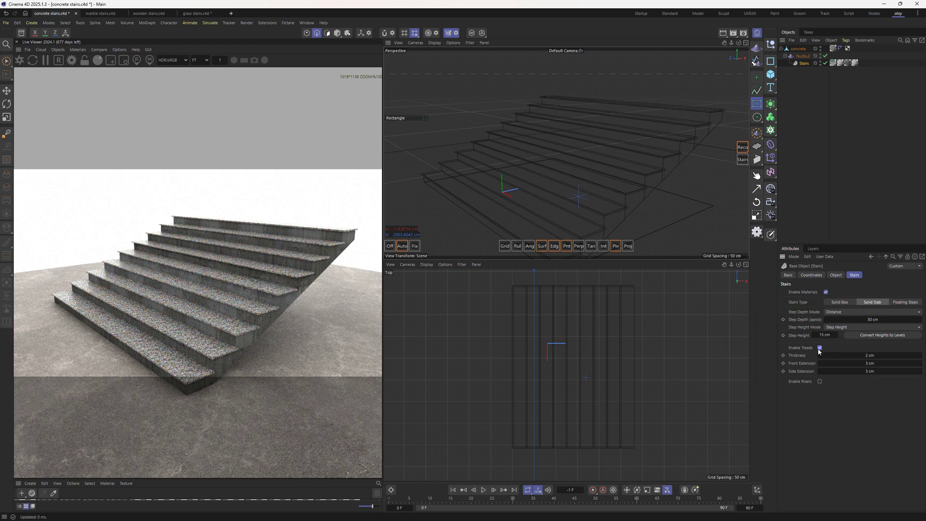
# Enable treads and risers on the concrete stairs and set the treads' front extension to 5 cm.
pyautogui.click(817, 348)
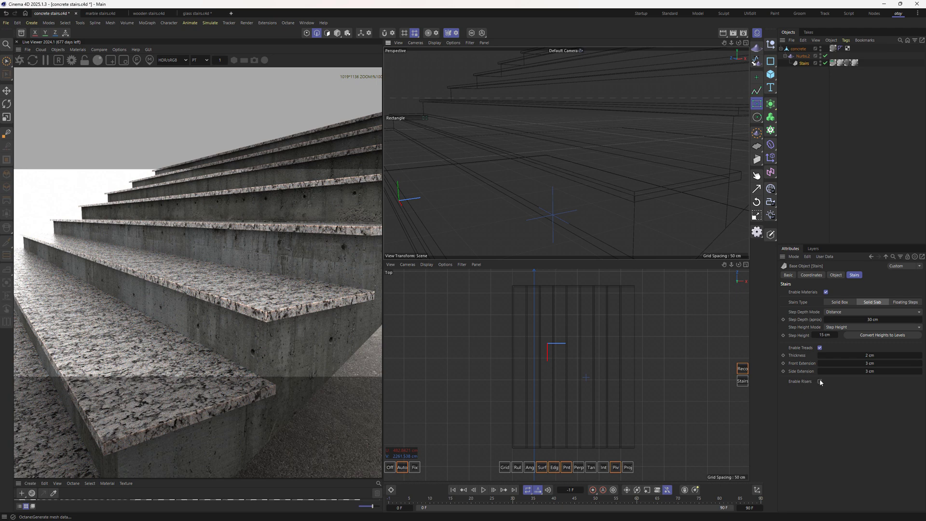
pyautogui.click(819, 382)
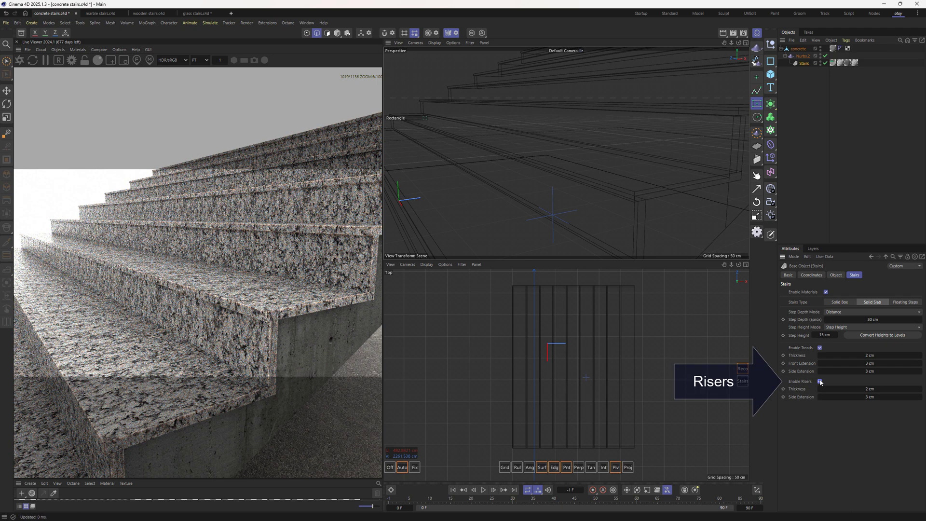
pyautogui.click(905, 364)
pyautogui.write('5')
pyautogui.press('Return')
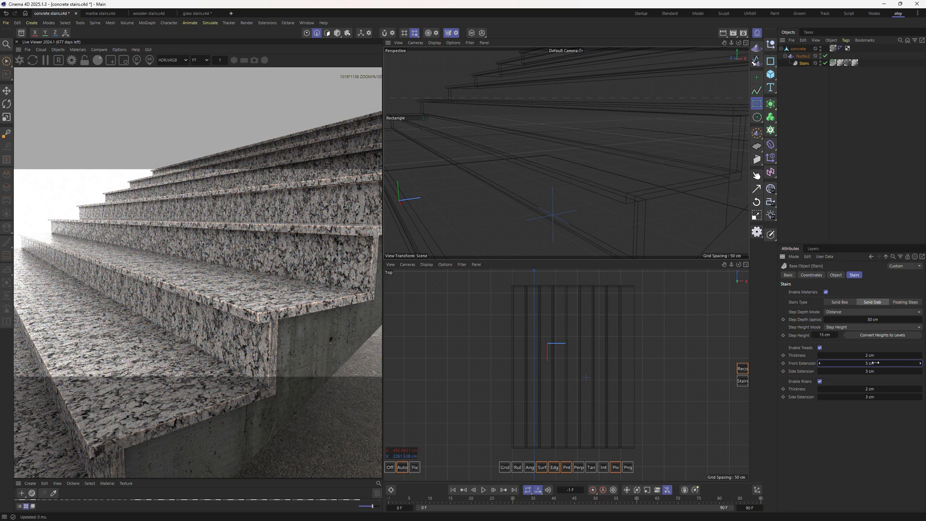
# Change the concrete stairs to Floating Steps, with stringers enabled and risers disabled.
pyautogui.click(899, 303)
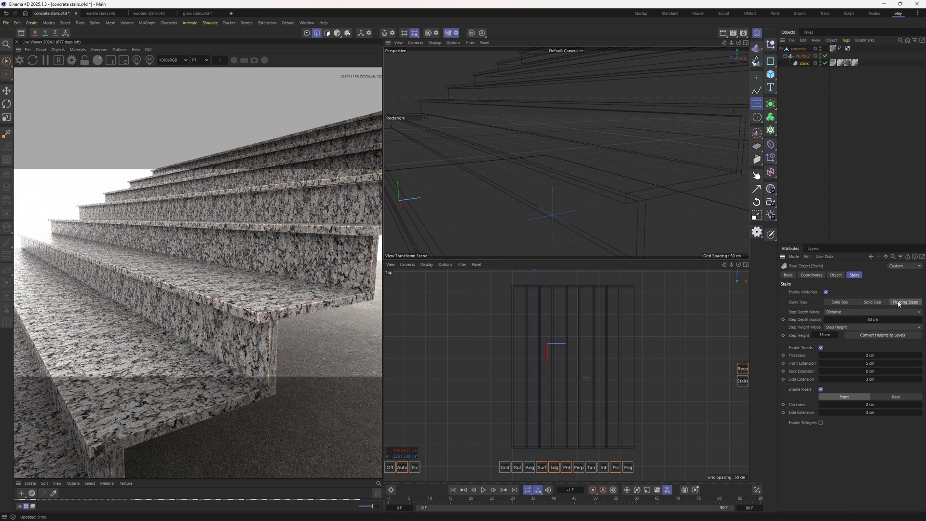
pyautogui.click(821, 422)
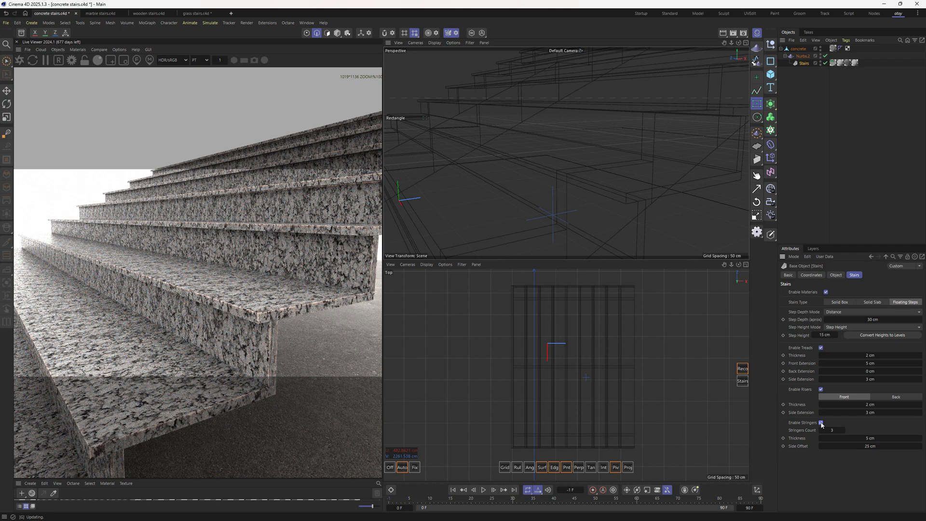
pyautogui.click(820, 389)
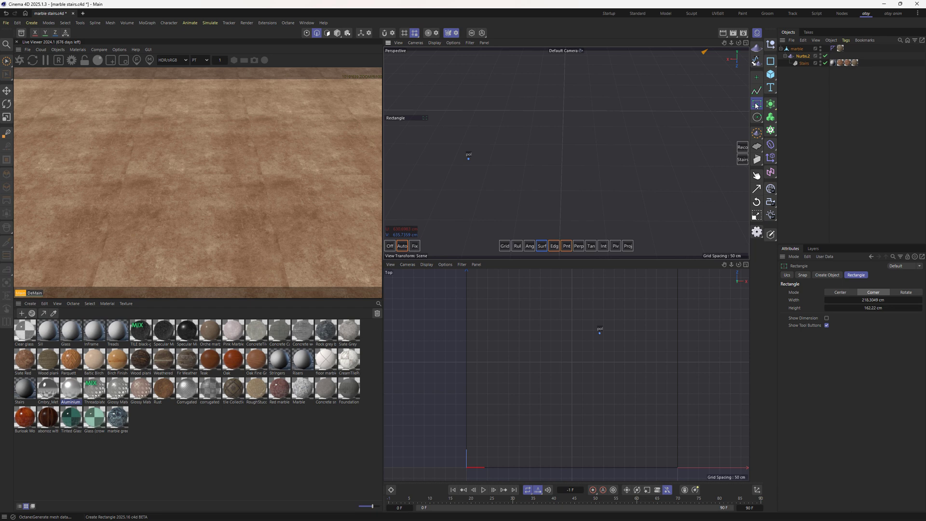
# Draw rectangular marble stairs about 268 cm wide, and switch them to vertical orientation with a height of about 178 cm.
pyautogui.moveTo(488, 128); pyautogui.dragTo(668, 214)
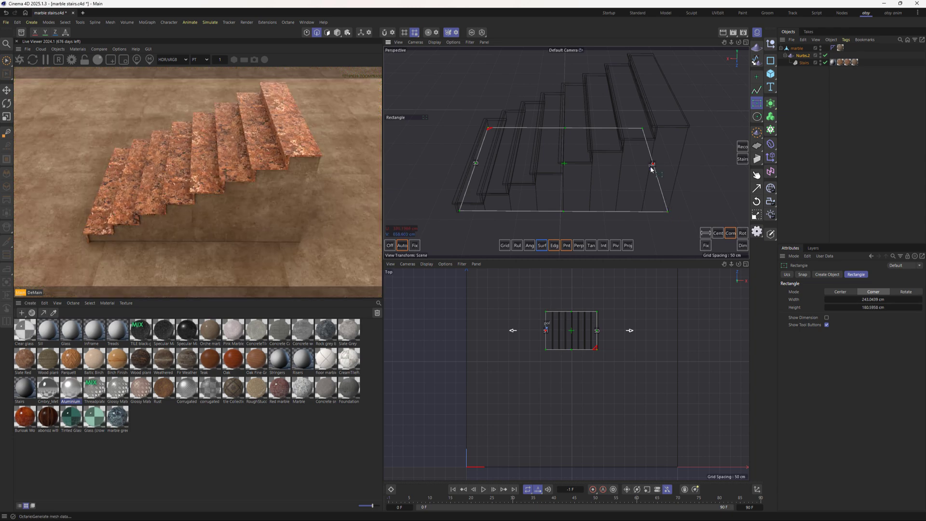
pyautogui.moveTo(654, 165); pyautogui.dragTo(577, 181)
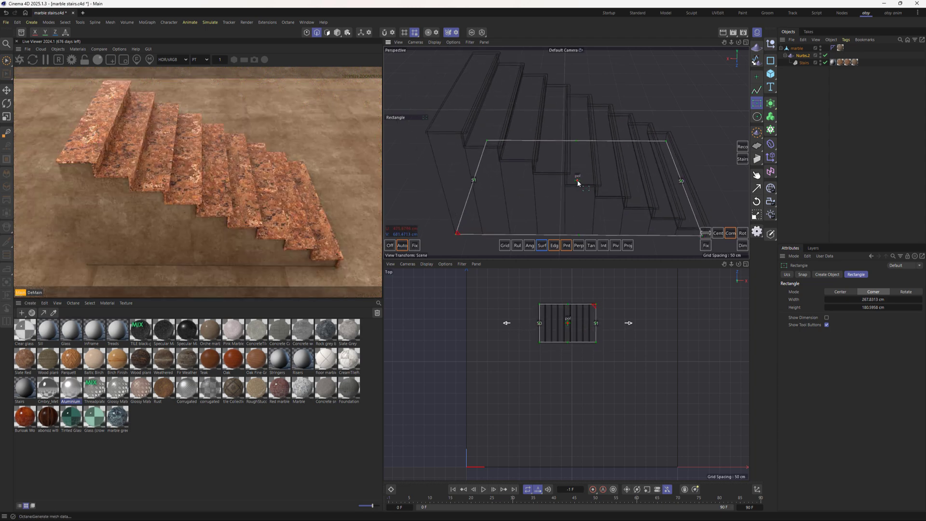
pyautogui.click(705, 233)
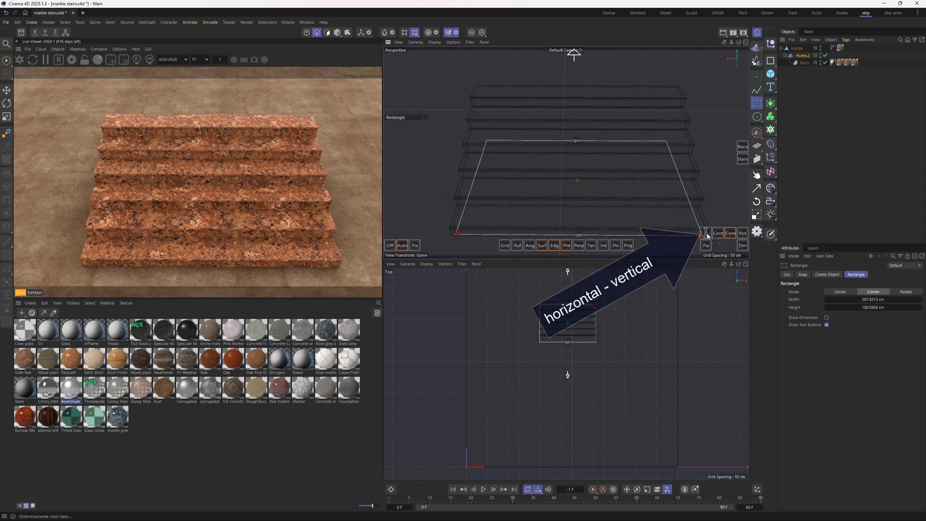
pyautogui.moveTo(579, 235); pyautogui.dragTo(572, 216)
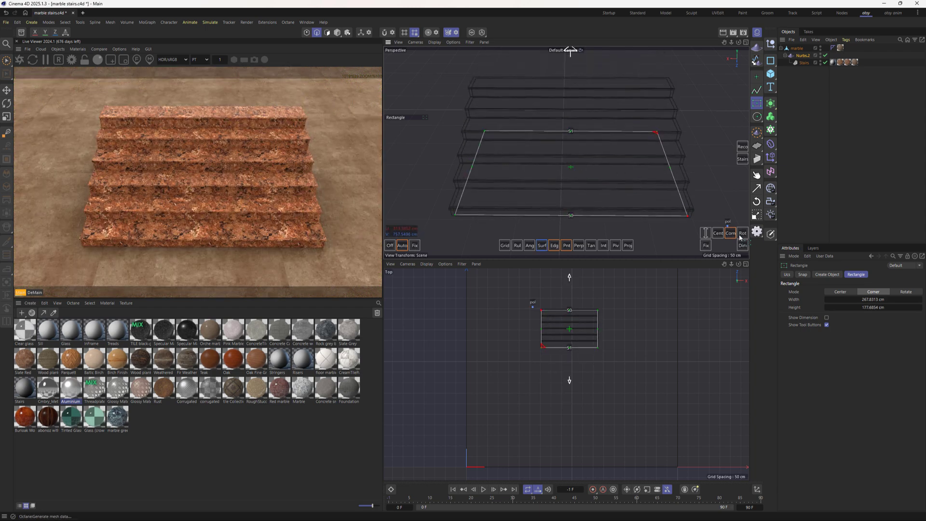
# Rotate the rectangular stairs about one corner so they sit at an angle, and adjust the rectangle in Center mode.
pyautogui.click(742, 235)
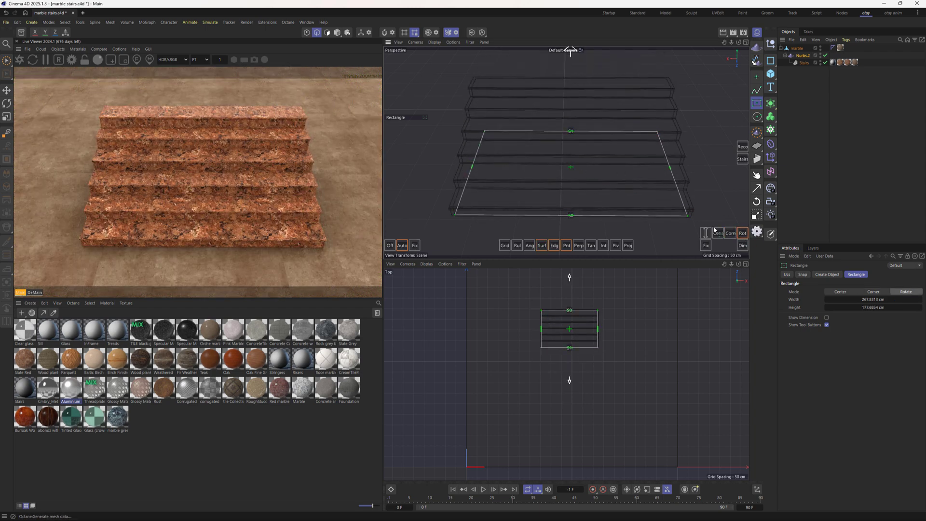
pyautogui.moveTo(685, 213); pyautogui.dragTo(699, 163)
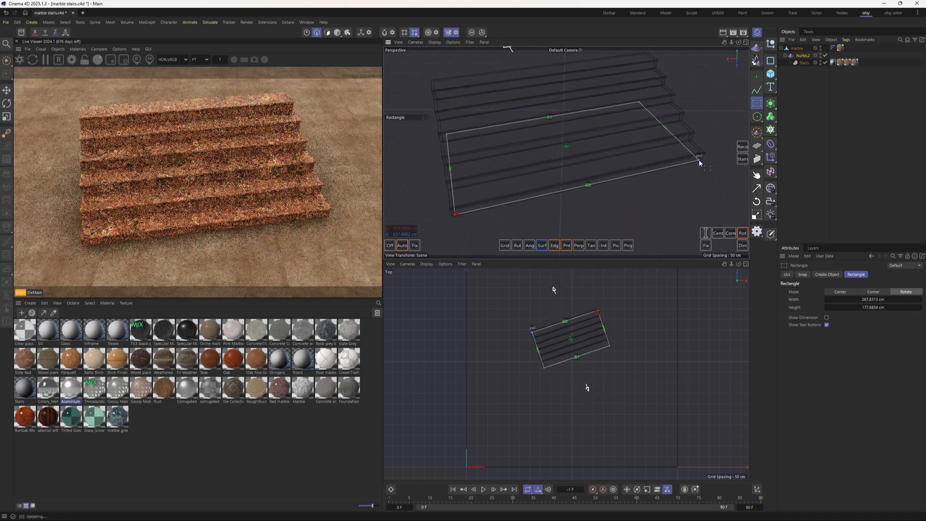
pyautogui.click(720, 235)
pyautogui.moveTo(700, 163); pyautogui.dragTo(574, 165)
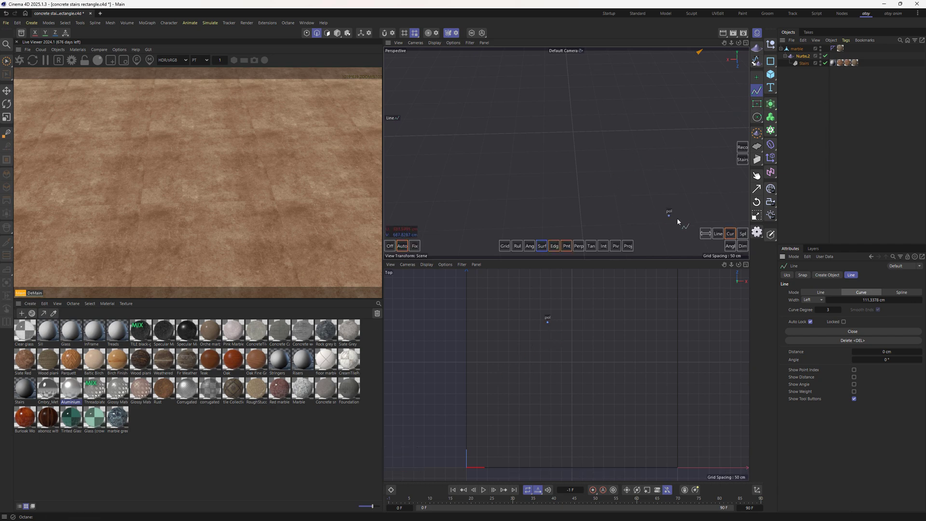
# Draw marble stairs along a three-segment straight-line path that bends around in a half-octagon shape.
pyautogui.click(718, 234)
pyautogui.click(438, 164)
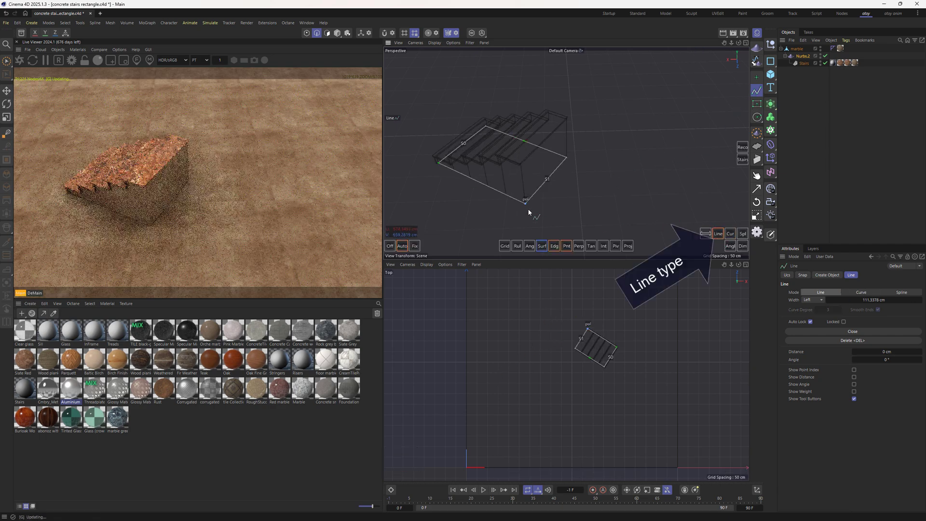
pyautogui.click(530, 213)
pyautogui.click(641, 208)
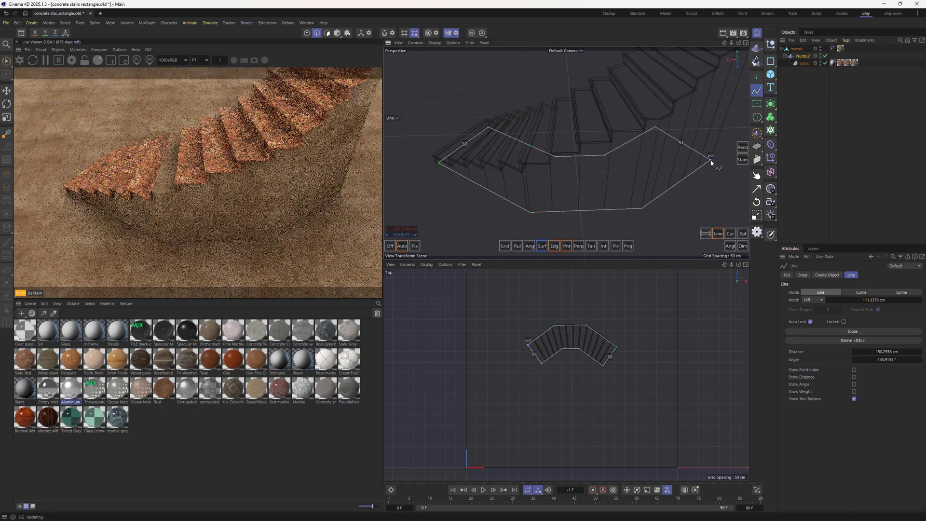
pyautogui.click(709, 159)
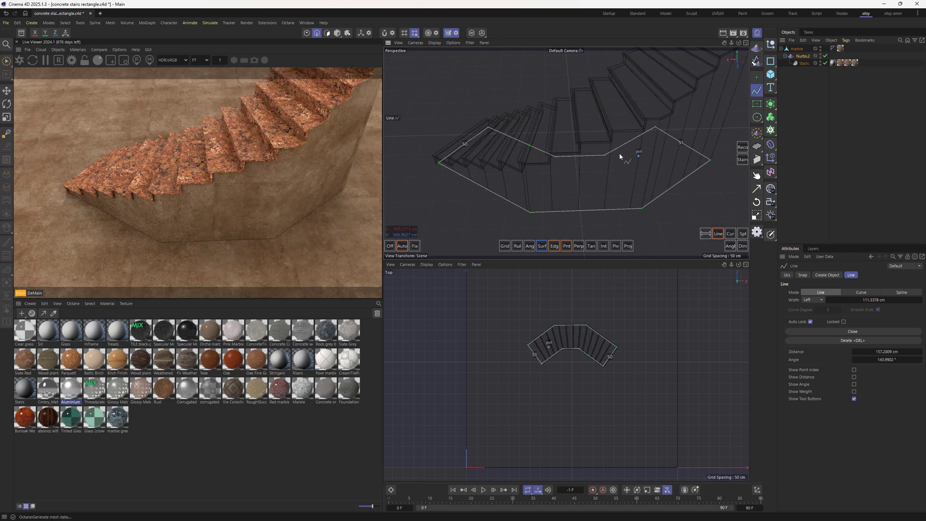
# Switch the line-based stairs to vertical orientation and widen them to about 118 cm.
pyautogui.click(705, 235)
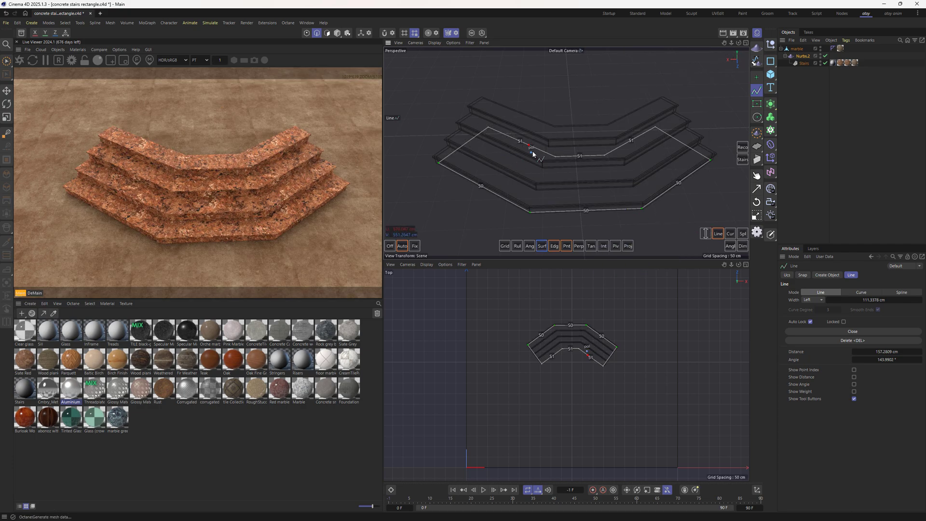
pyautogui.moveTo(533, 153)
pyautogui.mouseDown()
pyautogui.moveTo(538, 136)
pyautogui.moveTo(444, 247)
pyautogui.moveTo(525, 144)
pyautogui.mouseUp()
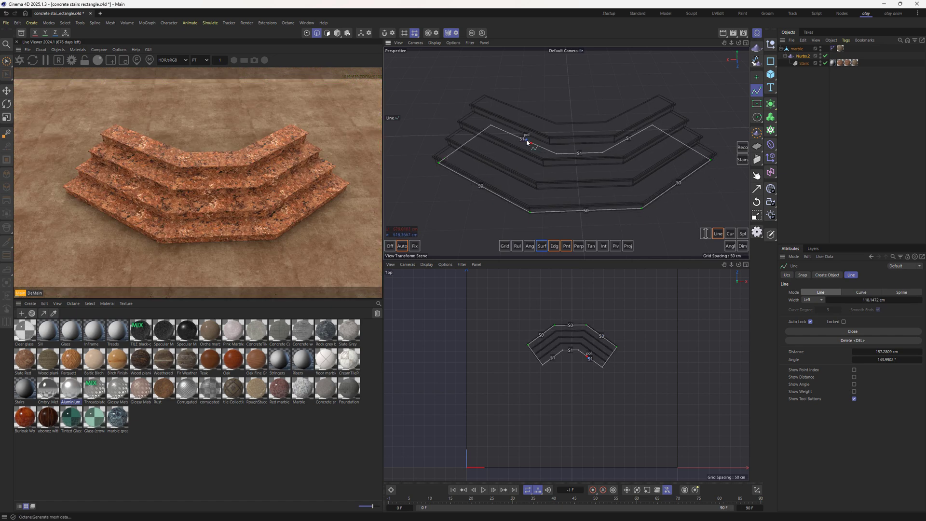
# Convert the stairs' path to a curve and move its two front control points slightly outward.
pyautogui.click(729, 234)
pyautogui.moveTo(638, 209)
pyautogui.mouseDown()
pyautogui.moveTo(656, 236)
pyautogui.moveTo(646, 216)
pyautogui.mouseUp()
pyautogui.moveTo(527, 212); pyautogui.dragTo(525, 219)
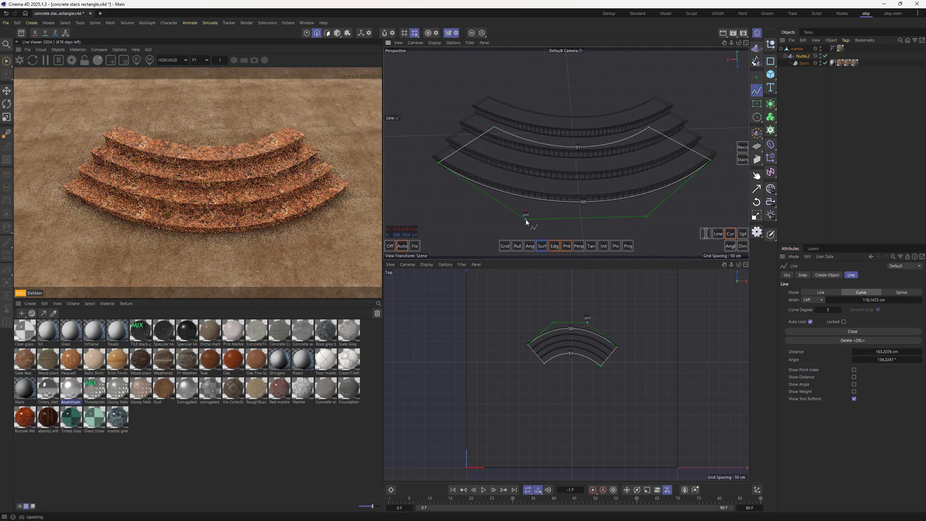
# Switch the curved stairs to horizontal orientation and reshape the flight by moving the path's control points.
pyautogui.click(705, 234)
pyautogui.keyDown('alt'); pyautogui.moveTo(536, 181); pyautogui.dragTo(592, 182); pyautogui.keyUp('alt')
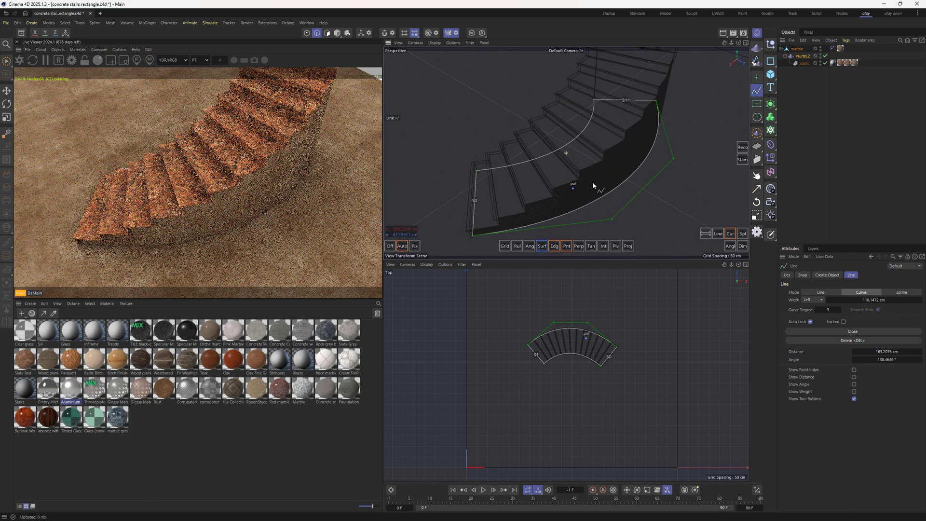
pyautogui.keyDown('alt'); pyautogui.moveTo(610, 145); pyautogui.dragTo(587, 128); pyautogui.keyUp('alt')
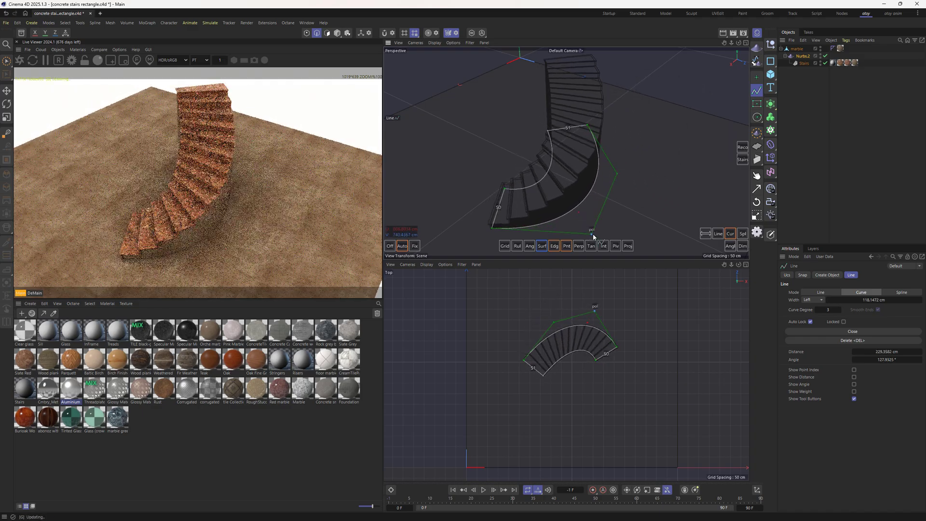
pyautogui.moveTo(592, 233); pyautogui.dragTo(572, 209)
pyautogui.moveTo(491, 195)
pyautogui.mouseDown()
pyautogui.moveTo(507, 273)
pyautogui.moveTo(484, 180)
pyautogui.mouseUp()
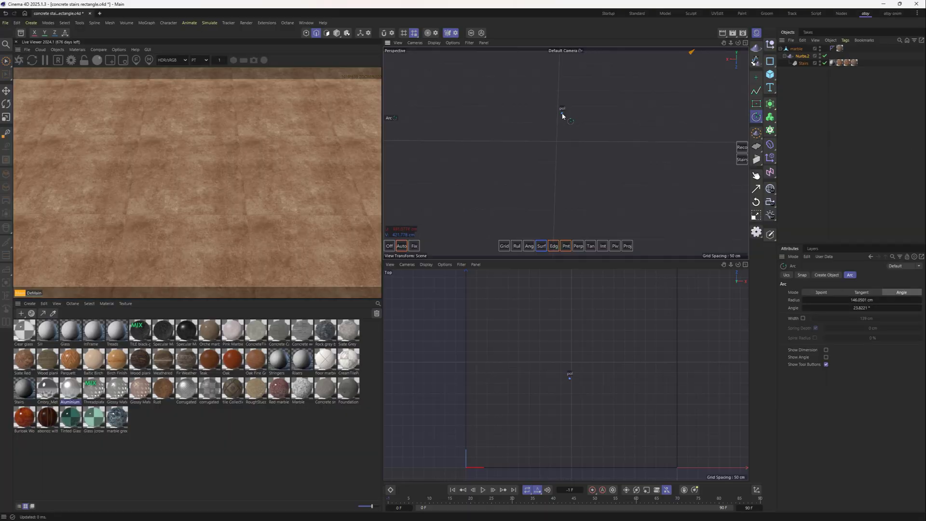
# Draw angle-mode arc stairs with a radius of about 291 cm spanning about 93°, and enable a width of about 154 cm.
pyautogui.click(561, 115)
pyautogui.click(441, 180)
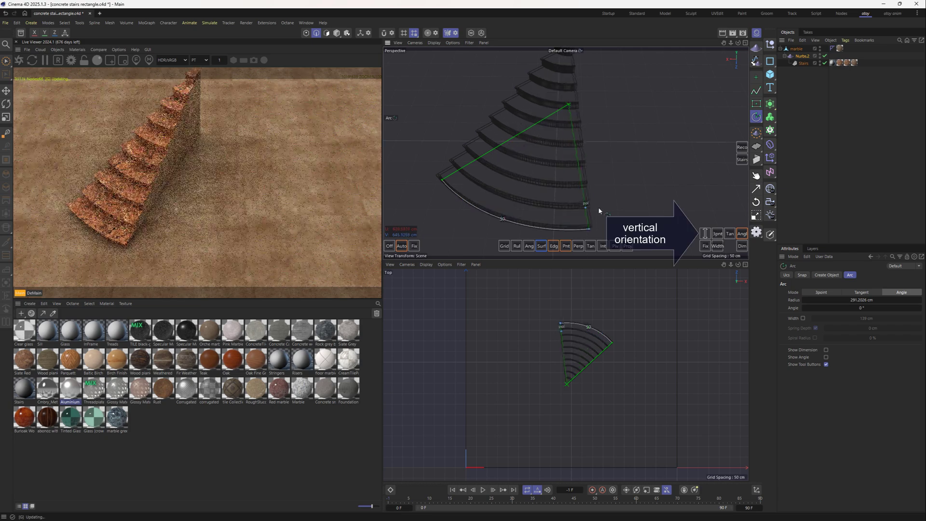
pyautogui.click(682, 179)
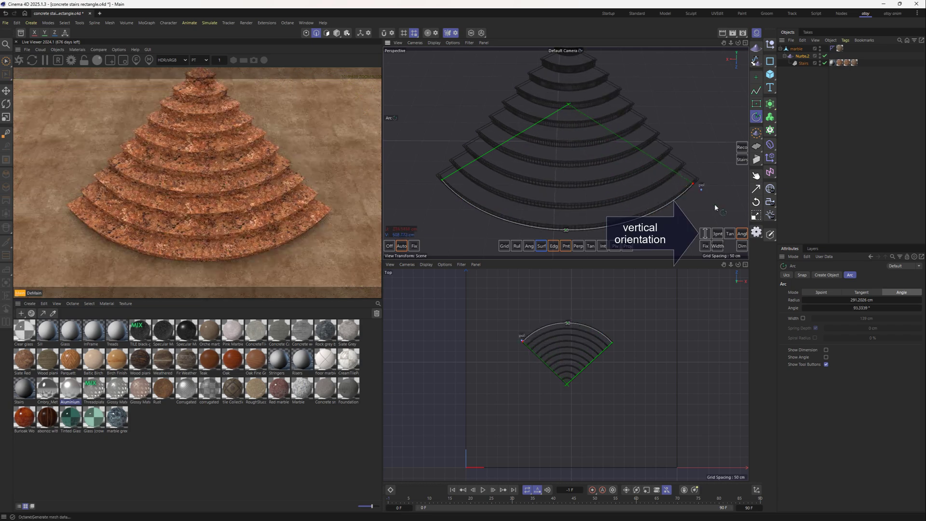
pyautogui.click(717, 246)
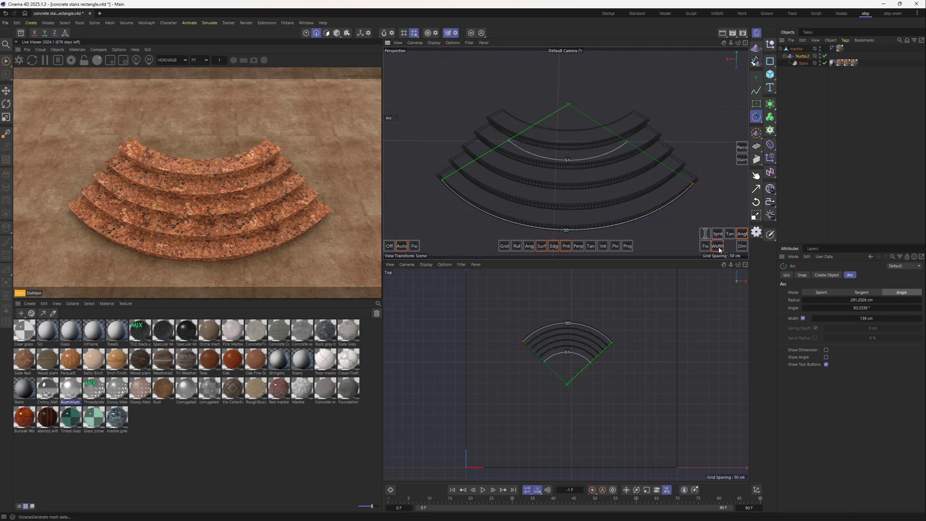
pyautogui.moveTo(867, 319)
pyautogui.mouseDown()
pyautogui.moveTo(840, 319)
pyautogui.moveTo(872, 319)
pyautogui.mouseUp()
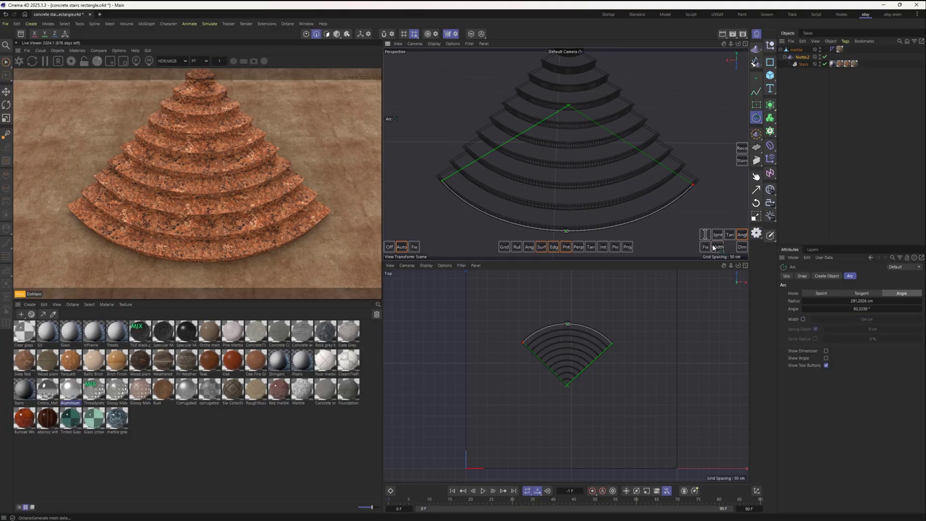
# Switch the arc stairs to horizontal orientation, reduce the radius to about 206 cm and extend the arc to about 317°.
pyautogui.click(704, 234)
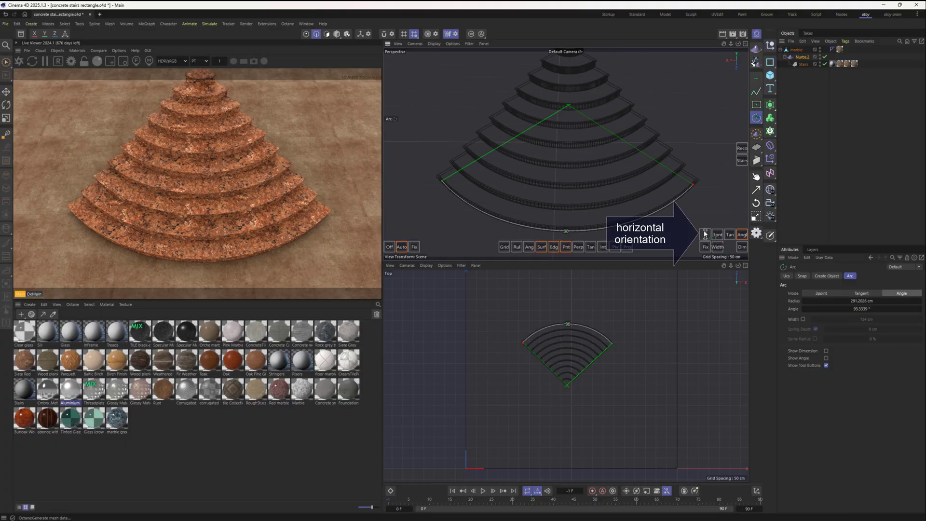
pyautogui.moveTo(579, 213); pyautogui.dragTo(563, 176)
pyautogui.keyDown('alt'); pyautogui.moveTo(563, 176); pyautogui.dragTo(564, 194, button='middle'); pyautogui.keyUp('alt')
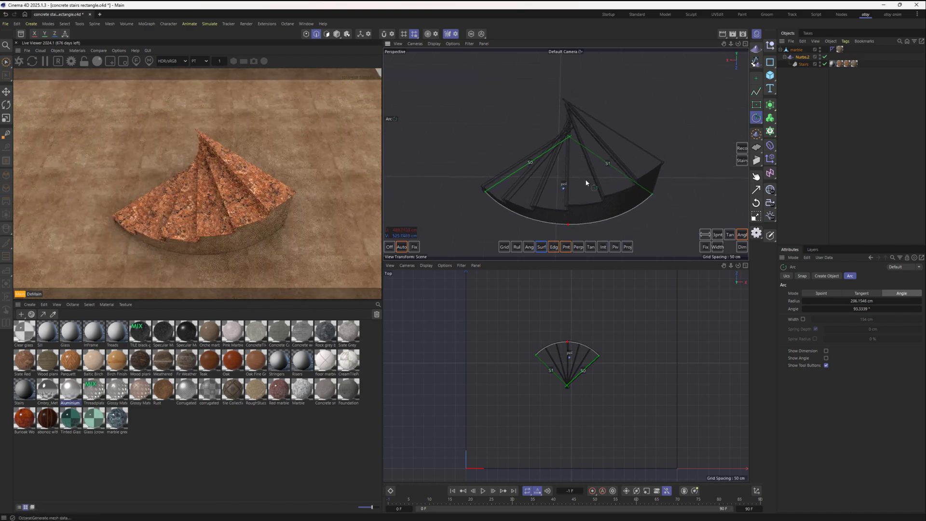
pyautogui.moveTo(654, 193); pyautogui.dragTo(495, 138)
pyautogui.moveTo(580, 197)
pyautogui.keyDown('alt'); pyautogui.mouseDown()
pyautogui.moveTo(579, 167)
pyautogui.moveTo(577, 184)
pyautogui.mouseUp(); pyautogui.keyUp('alt')
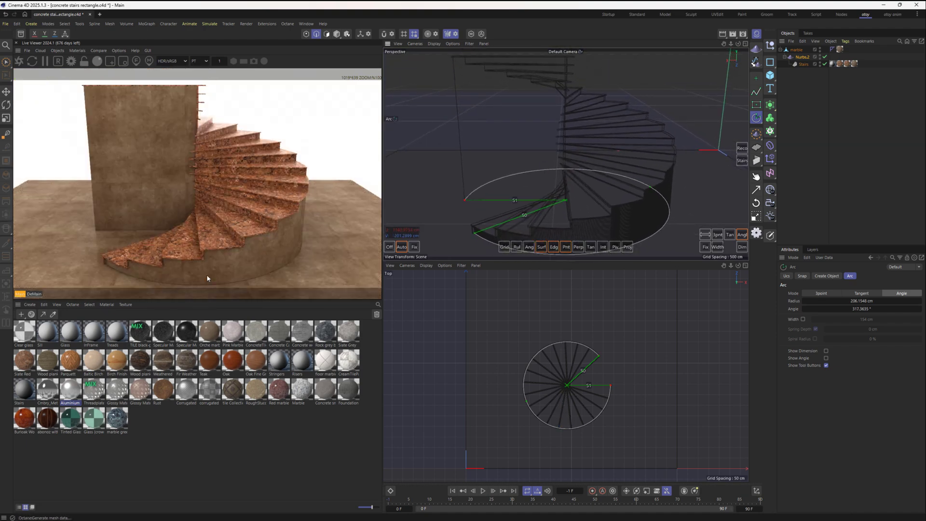
# Enable the width option for the spiral stairs and set the width to 117 cm.
pyautogui.click(803, 320)
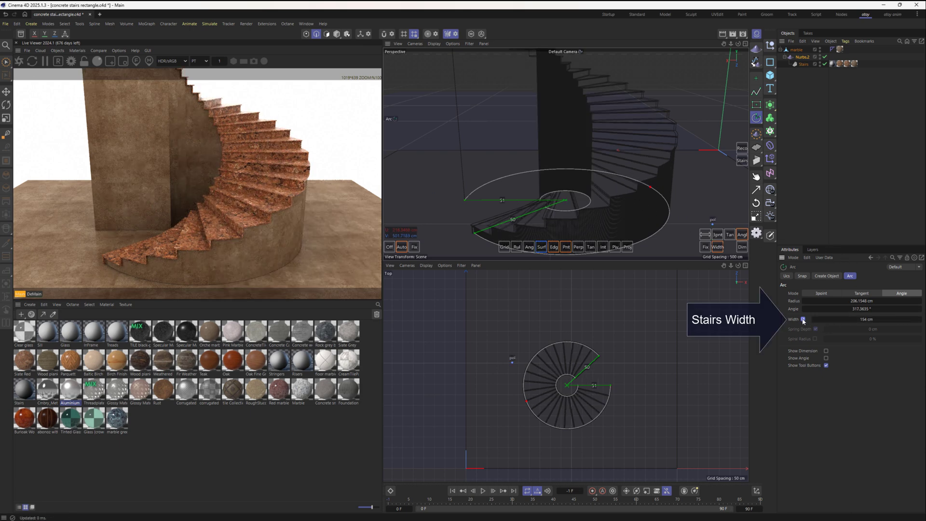
pyautogui.moveTo(867, 320); pyautogui.dragTo(856, 319)
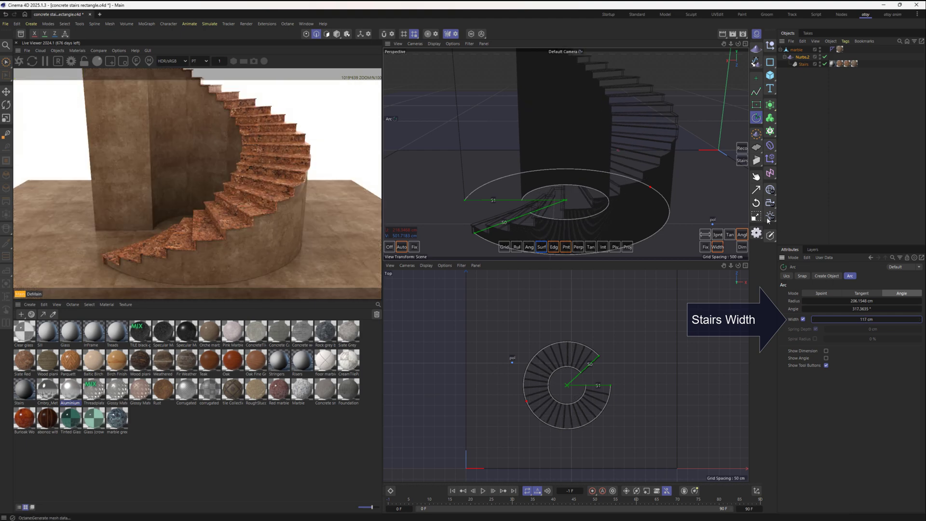
pyautogui.scroll(-3, 625, 177)
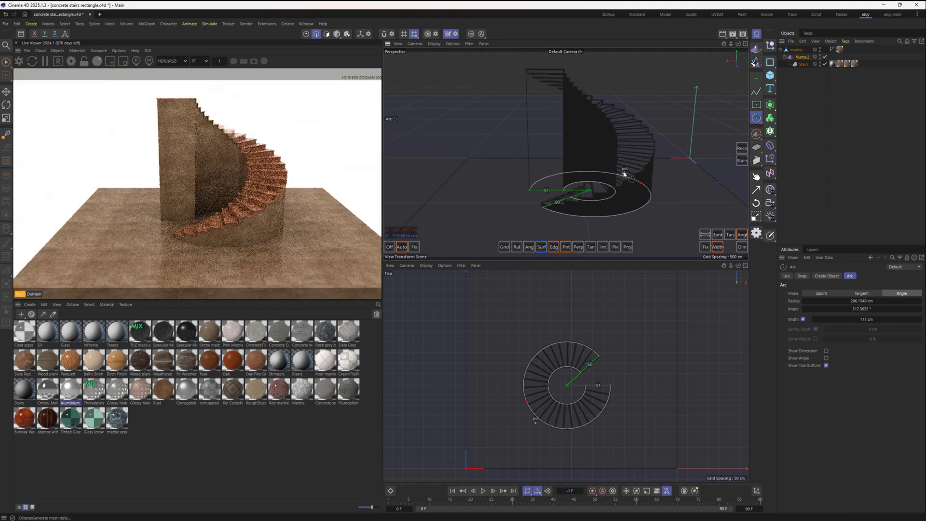
pyautogui.keyDown('alt'); pyautogui.moveTo(625, 177); pyautogui.dragTo(579, 212); pyautogui.keyUp('alt')
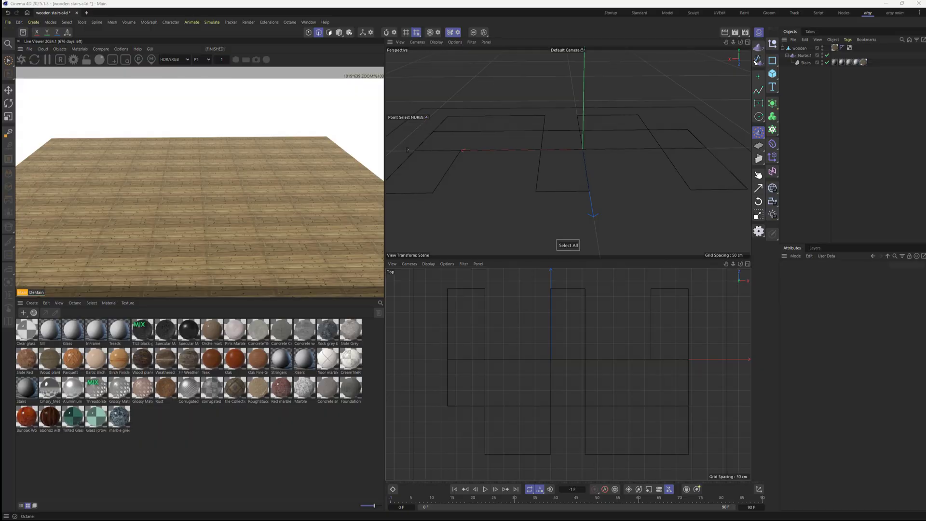
# Create a stair flight between the two short edges of the front plan rectangle on the positive X side.
pyautogui.click(804, 56)
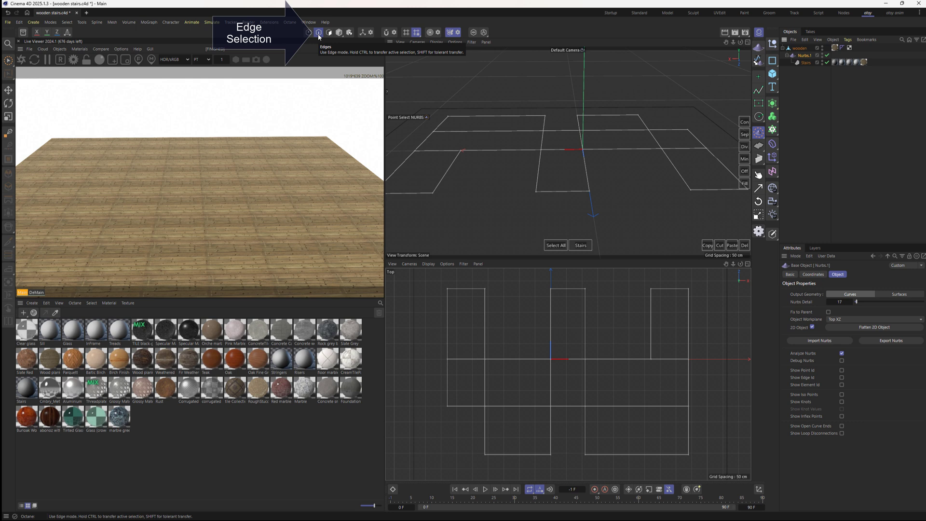
pyautogui.click(648, 287)
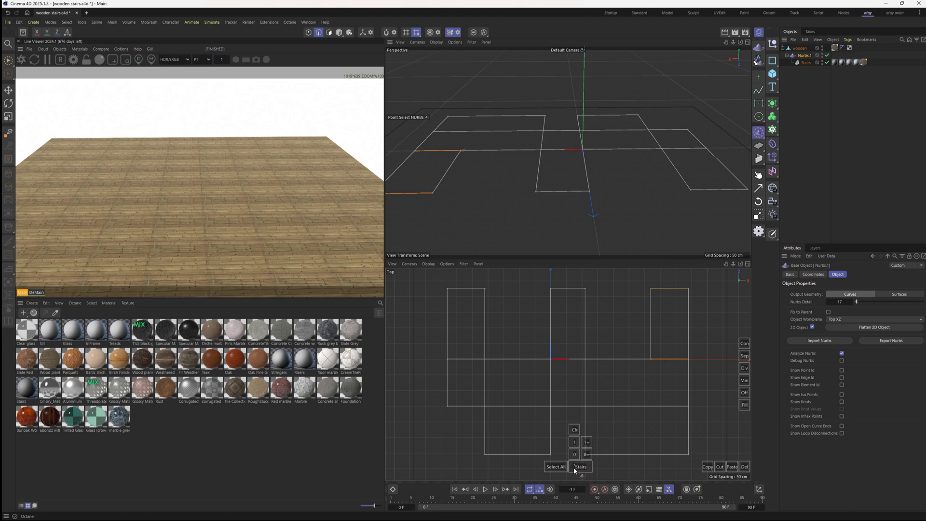
pyautogui.click(585, 454)
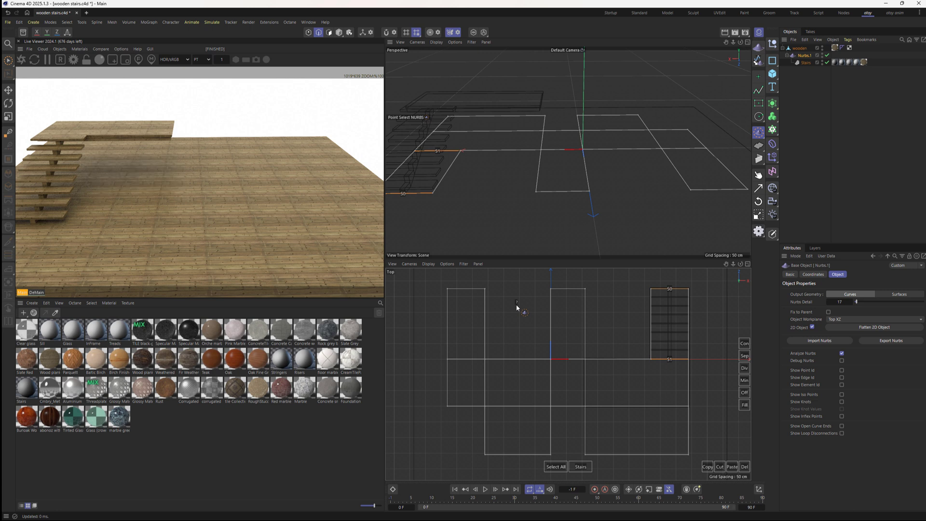
# Create two more level 0 to level 1 stair flights from the short edges of the other two front plan rectangles.
pyautogui.click(563, 288)
pyautogui.click(580, 466)
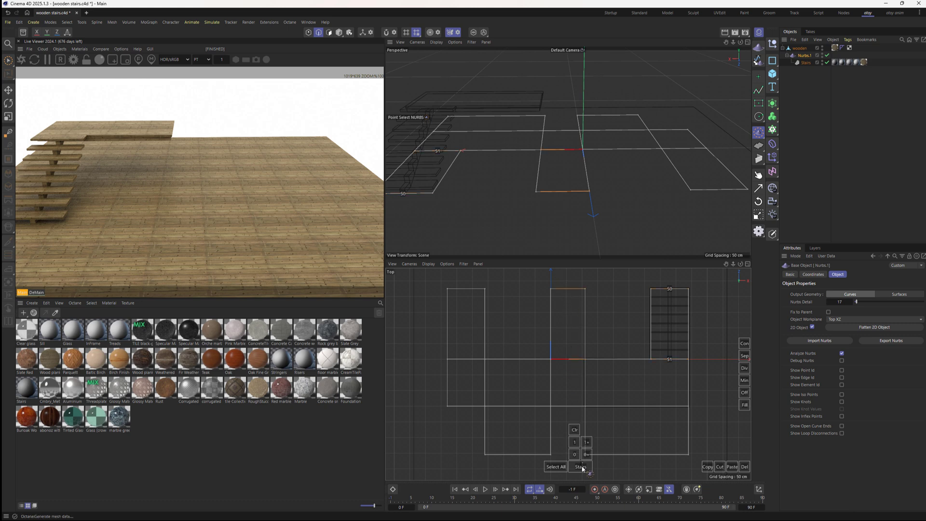
pyautogui.click(585, 455)
pyautogui.click(462, 289)
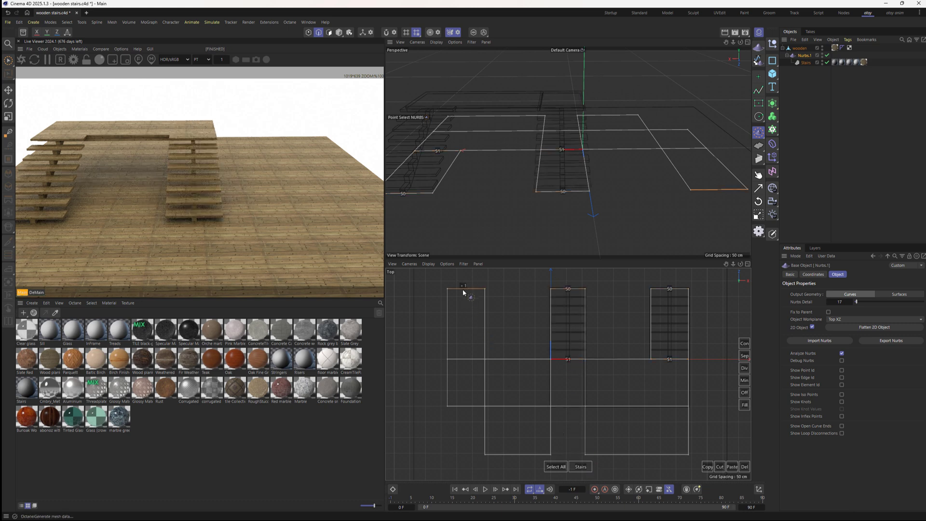
pyautogui.click(580, 467)
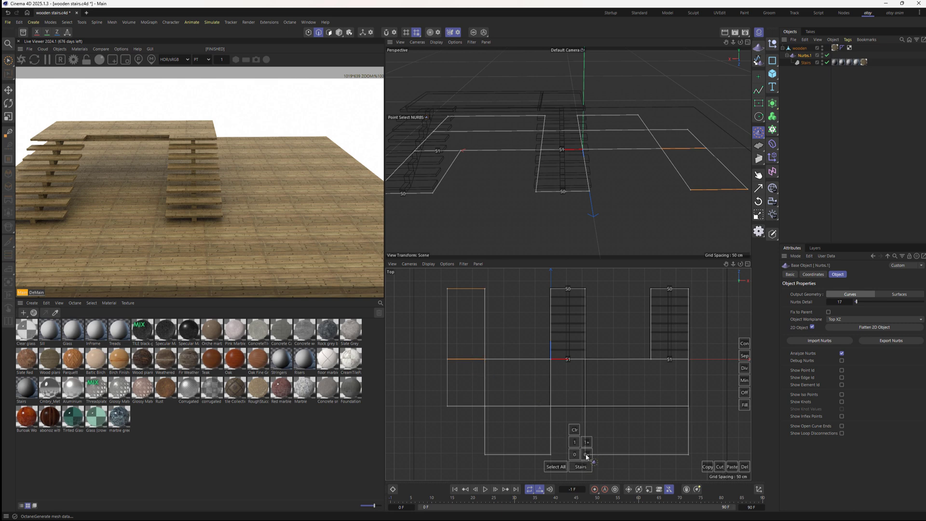
pyautogui.click(585, 455)
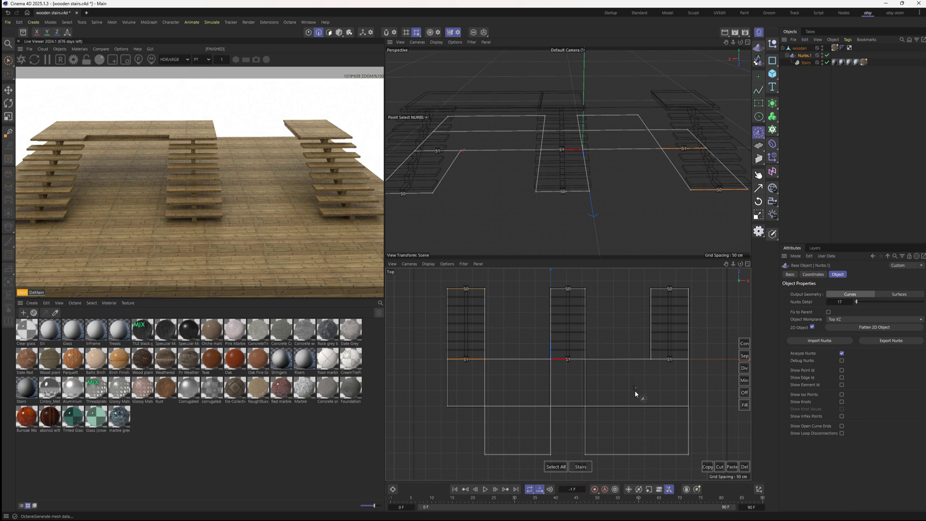
# Create an upper stair flight from level 1 to level 2 between the long edges of the wider rear plan rectangle.
pyautogui.click(628, 455)
pyautogui.click(581, 467)
pyautogui.click(586, 443)
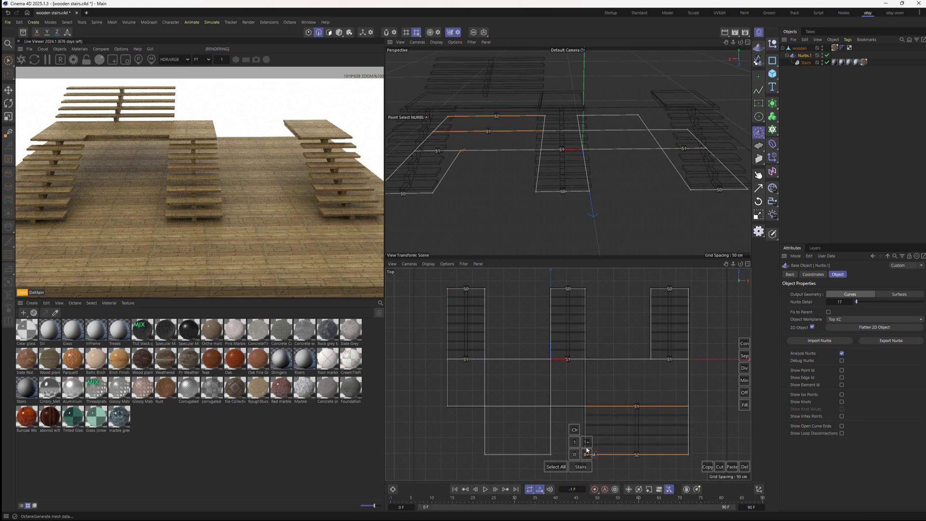
# Assign stair levels to the narrower rear rectangle's inner and outer edges, with the inner edge at level 1.
pyautogui.click(512, 396)
pyautogui.click(512, 406)
pyautogui.click(576, 464)
pyautogui.click(575, 454)
pyautogui.click(513, 454)
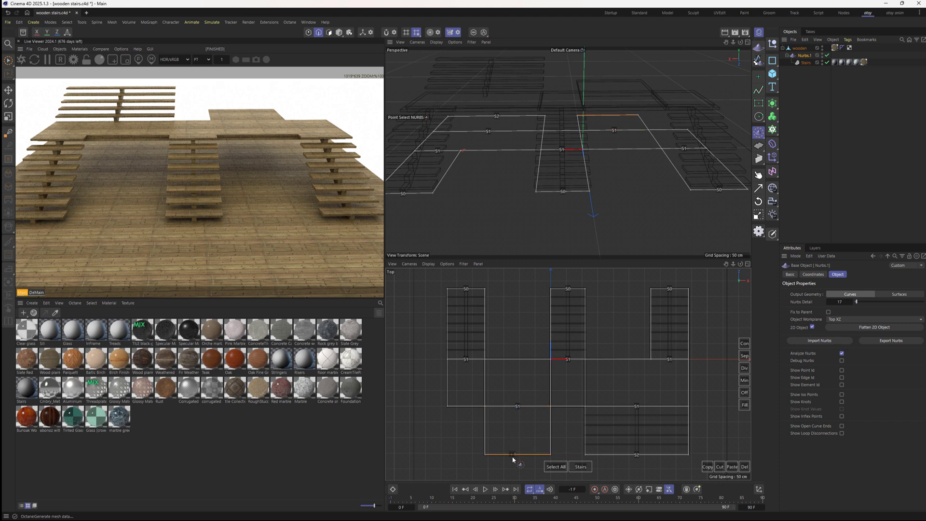
pyautogui.click(578, 466)
pyautogui.click(574, 455)
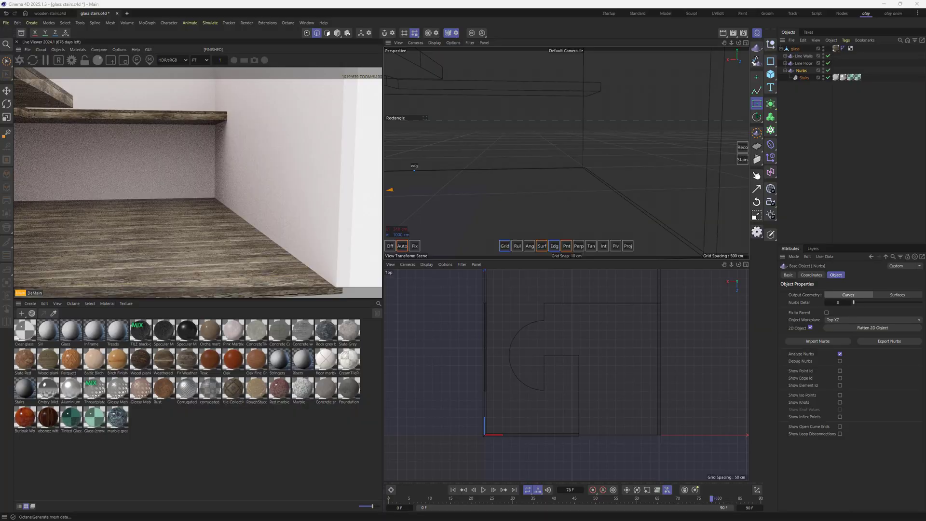
# Draw rectangular glass stairs 160 cm wide up to the upper floor's edge and lengthen them to about 656 cm.
pyautogui.click(756, 104)
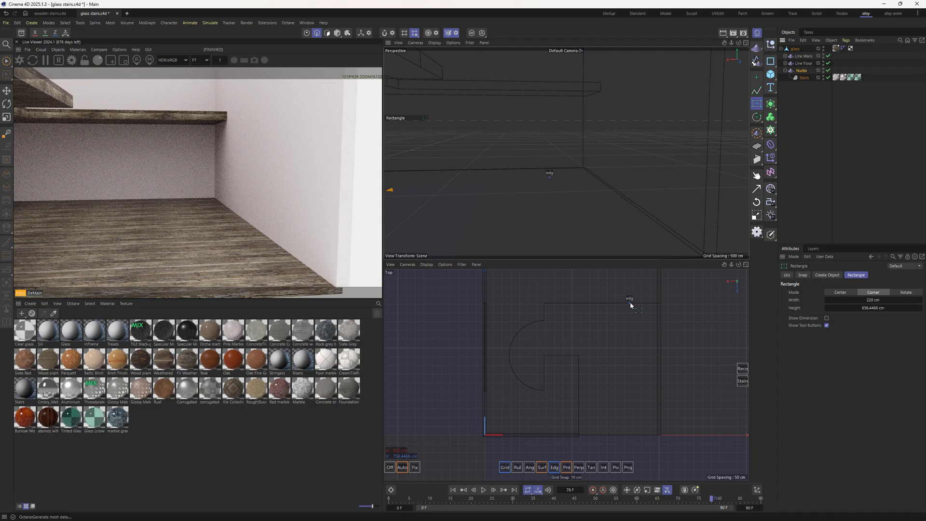
pyautogui.moveTo(630, 304); pyautogui.dragTo(656, 413)
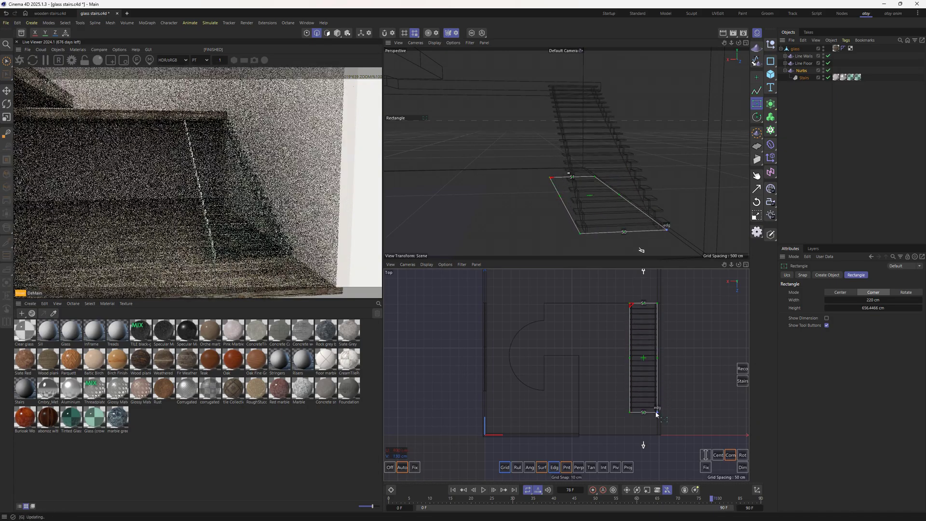
pyautogui.scroll(5, 524, 140)
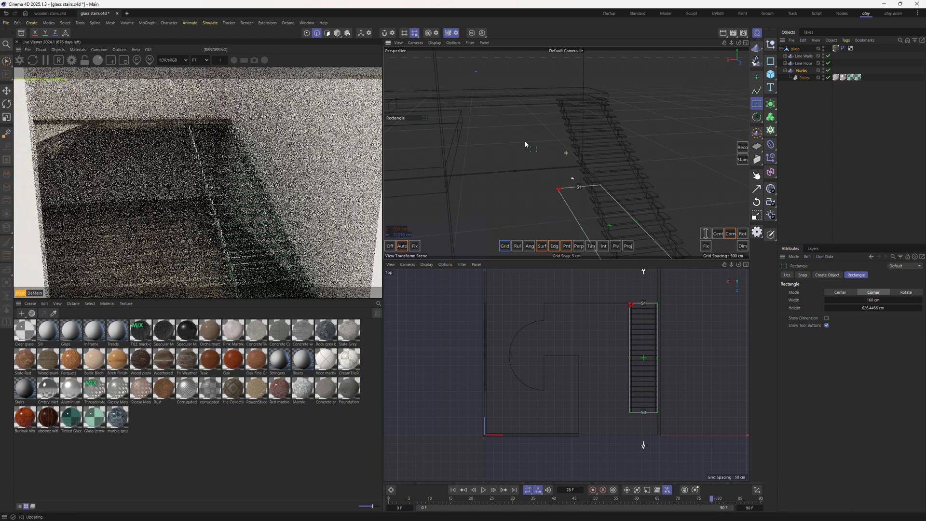
pyautogui.scroll(5, 586, 99)
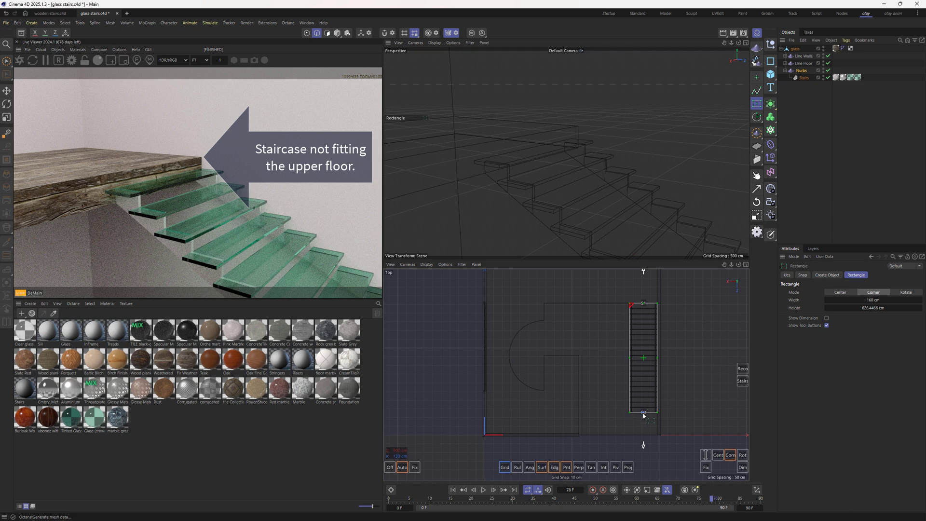
pyautogui.moveTo(643, 416); pyautogui.dragTo(644, 419)
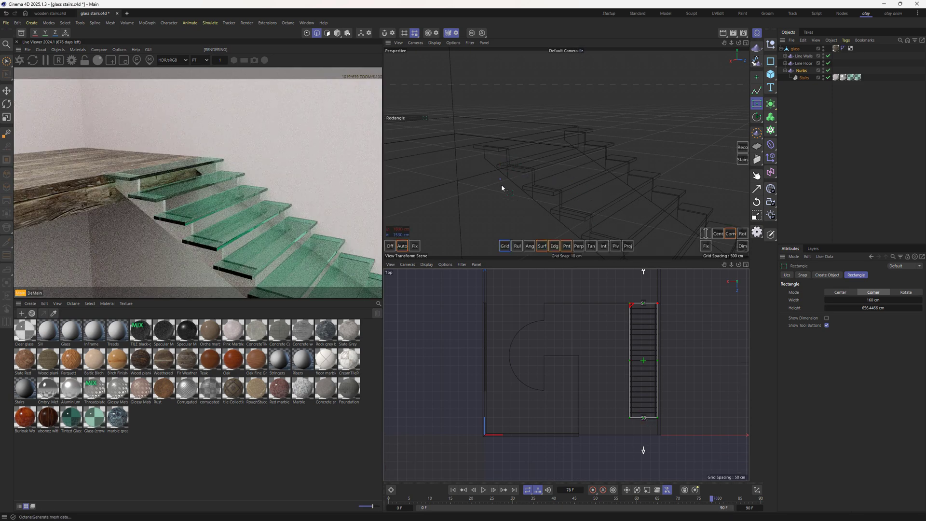
pyautogui.keyDown('alt'); pyautogui.moveTo(502, 184); pyautogui.dragTo(531, 183); pyautogui.keyUp('alt')
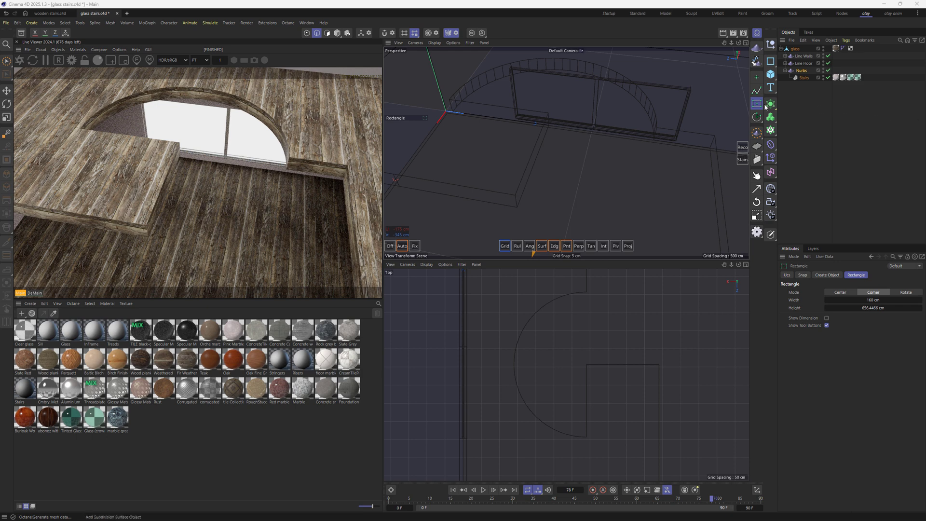
# Draw Angle-mode arc stairs centred on the platform corner with a 200 cm radius, 360° angle and 180 cm width.
pyautogui.moveTo(758, 120)
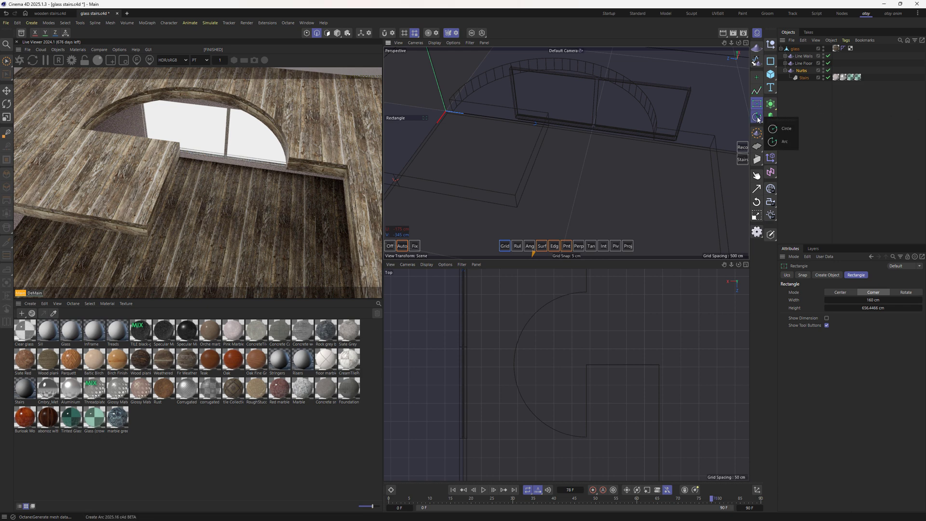
pyautogui.click(784, 141)
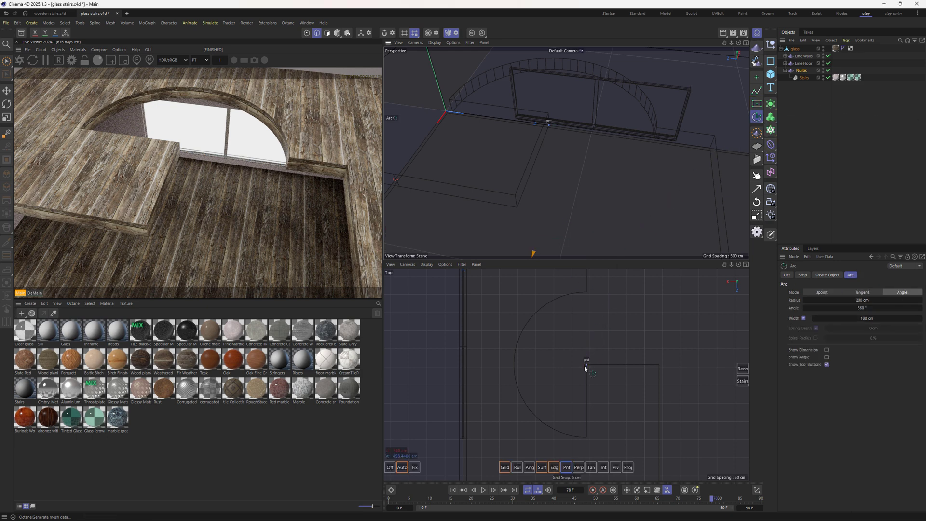
pyautogui.moveTo(586, 365); pyautogui.dragTo(586, 436)
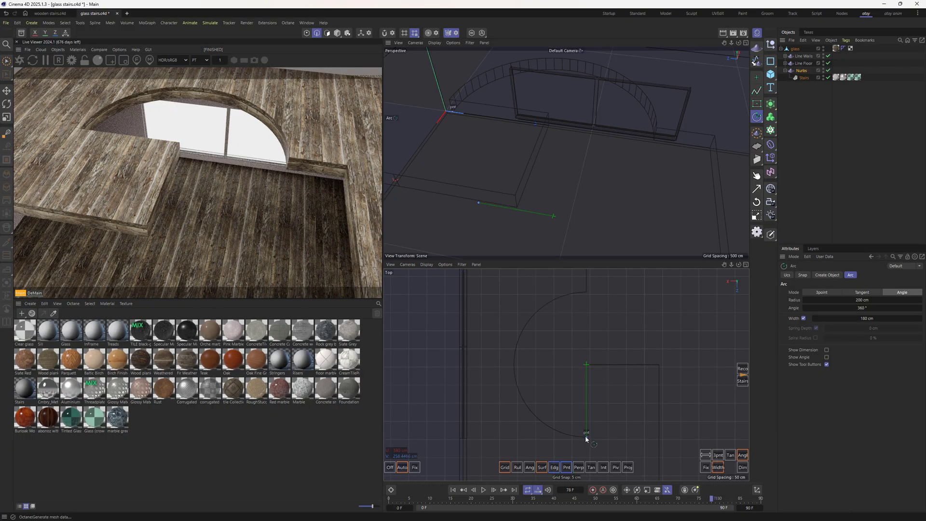
pyautogui.click(586, 438)
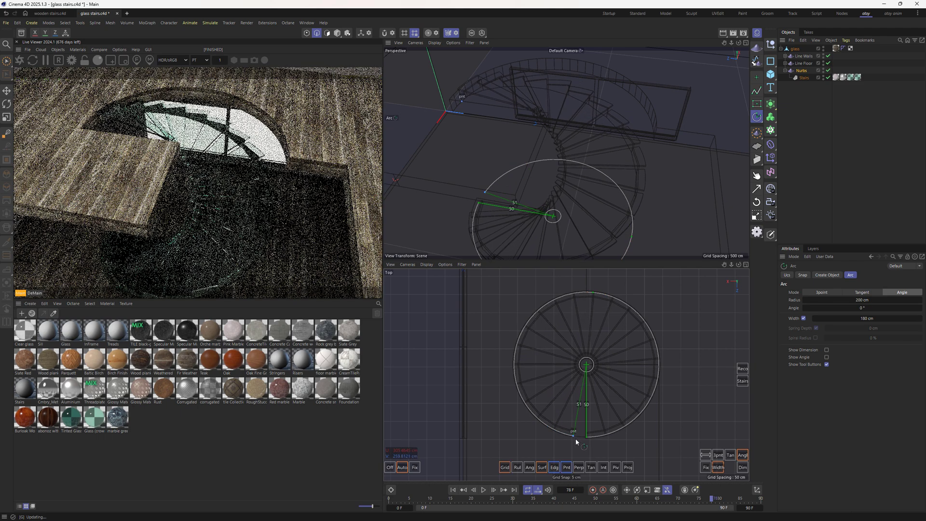
pyautogui.click(585, 438)
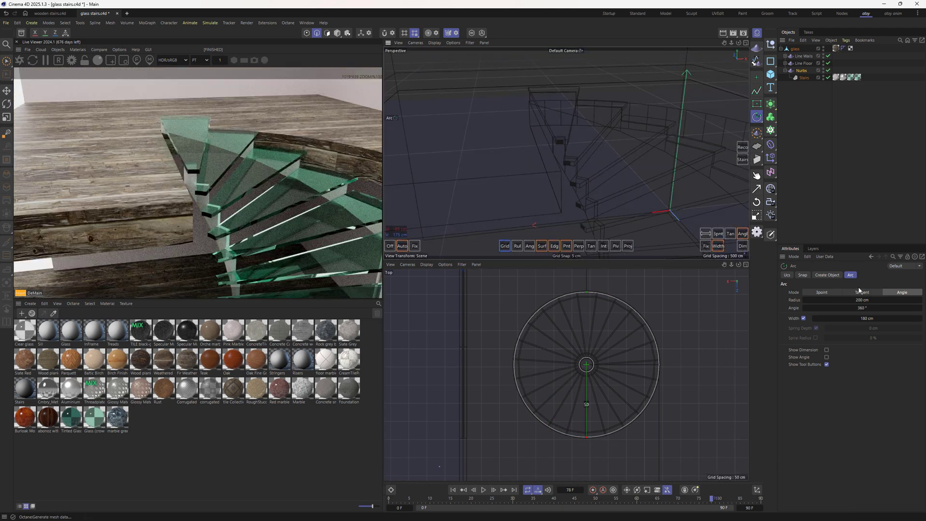
# Try a width of 193 cm on the spiral stairs and return it to 180 cm.
pyautogui.moveTo(832, 318); pyautogui.dragTo(838, 318)
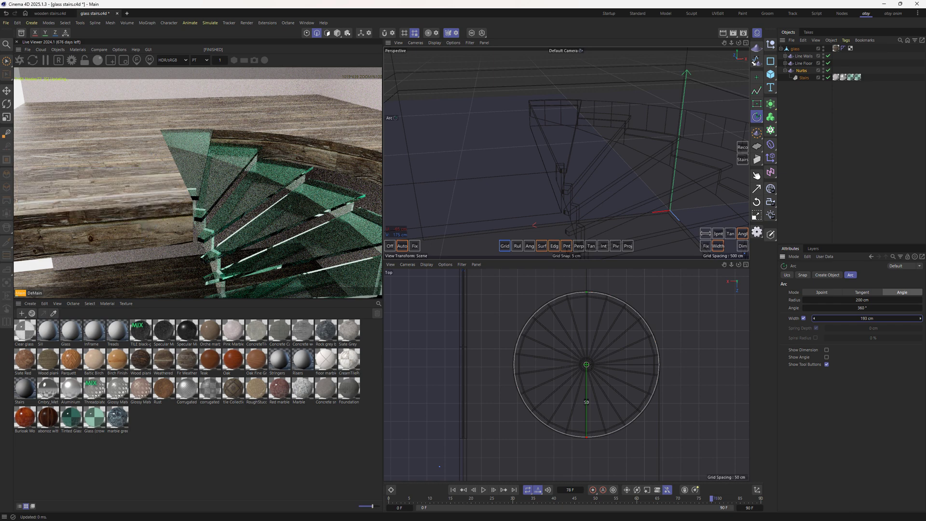
pyautogui.moveTo(838, 319); pyautogui.dragTo(833, 318)
pyautogui.keyDown('alt'); pyautogui.moveTo(657, 209); pyautogui.dragTo(581, 156); pyautogui.keyUp('alt')
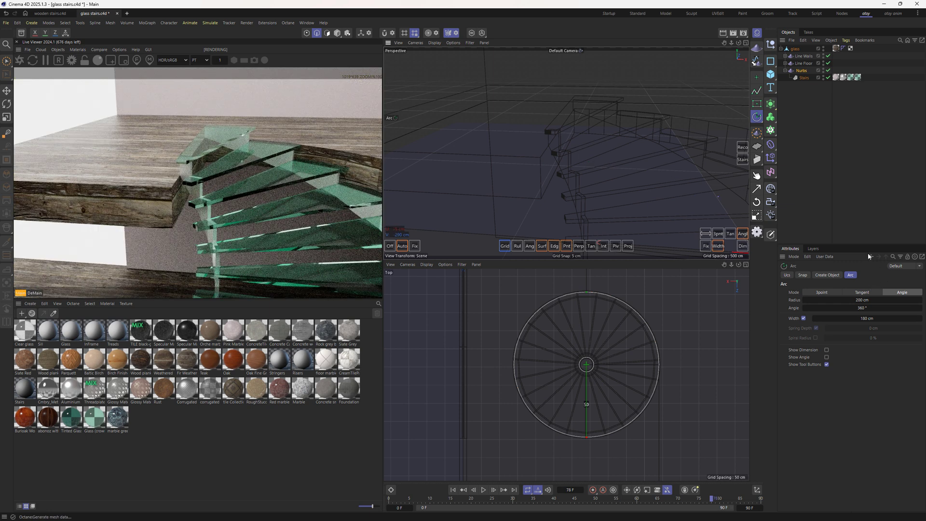
# Convert the spiral stairs' step heights to levels and set Steps Level 1 to 330 cm.
pyautogui.click(801, 78)
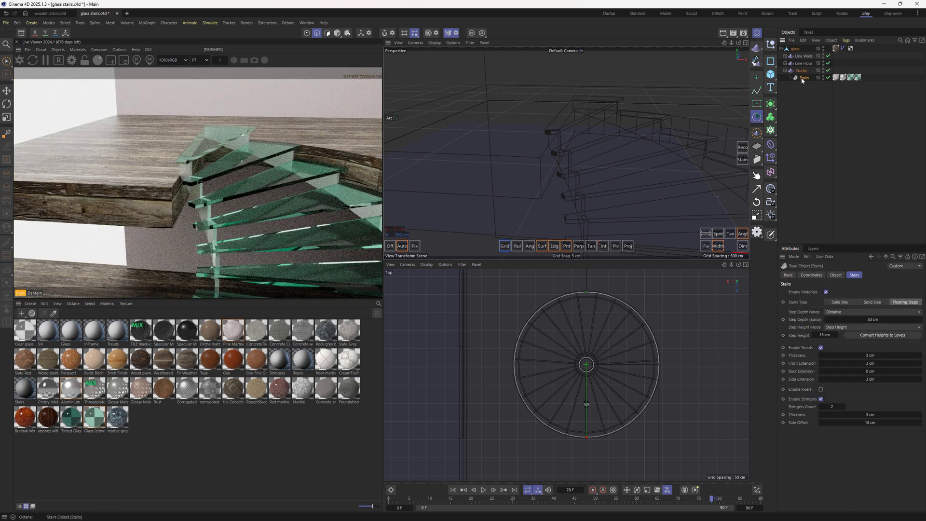
pyautogui.click(873, 335)
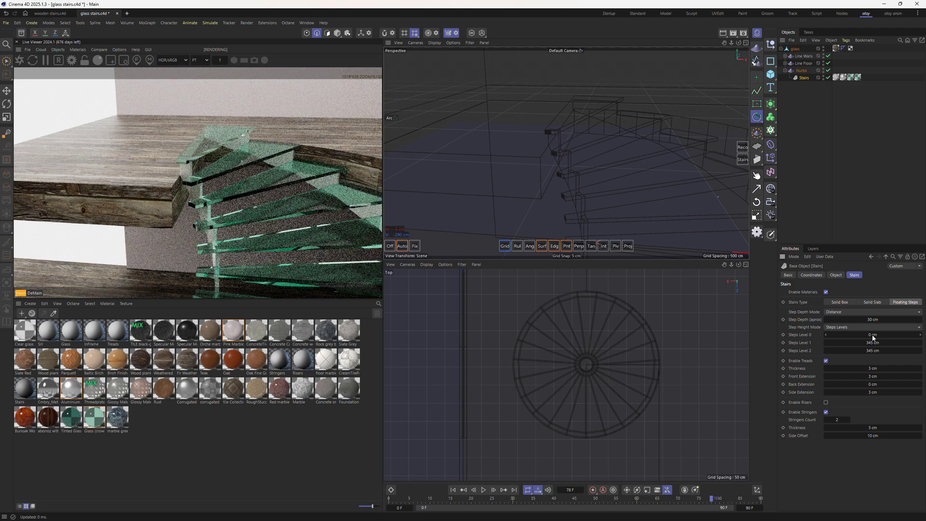
pyautogui.moveTo(873, 343); pyautogui.dragTo(831, 343)
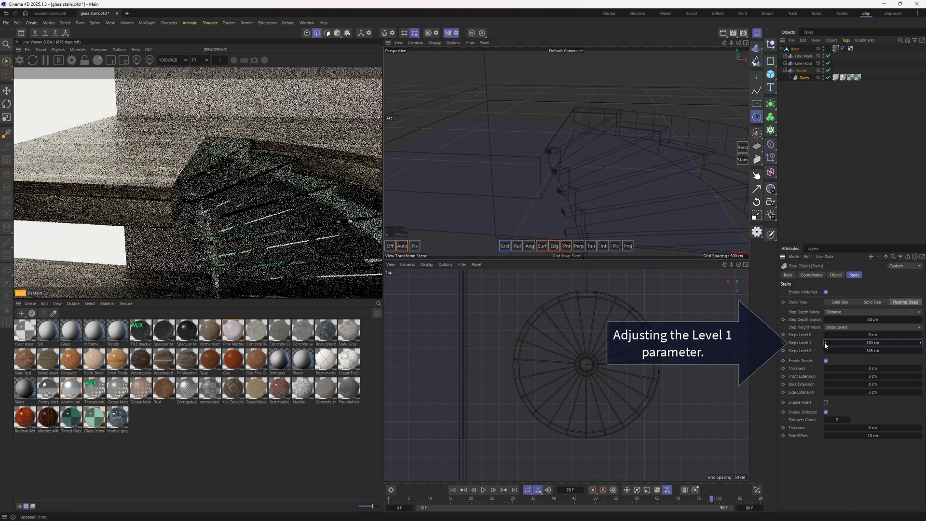